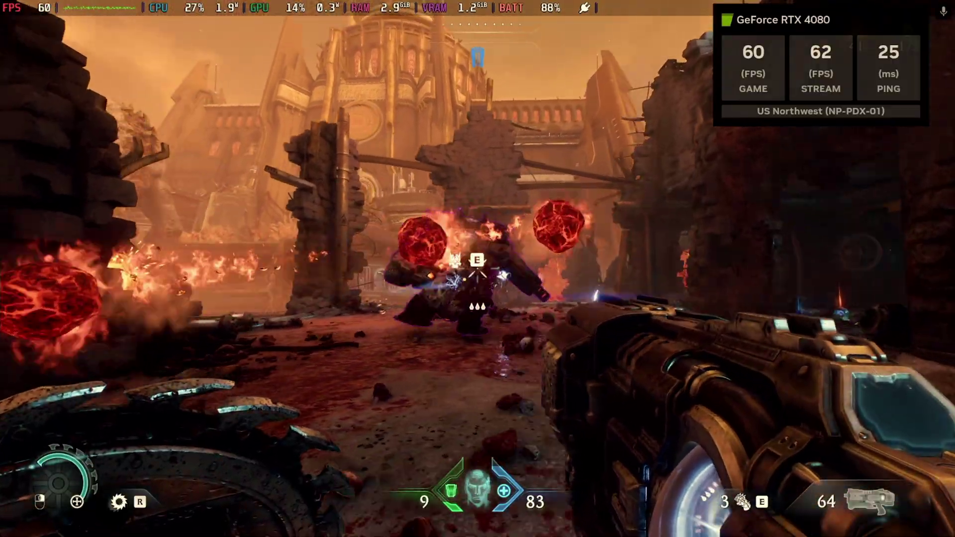
Glory-kill the staggered demon to finish it off while streaming.
key("e")
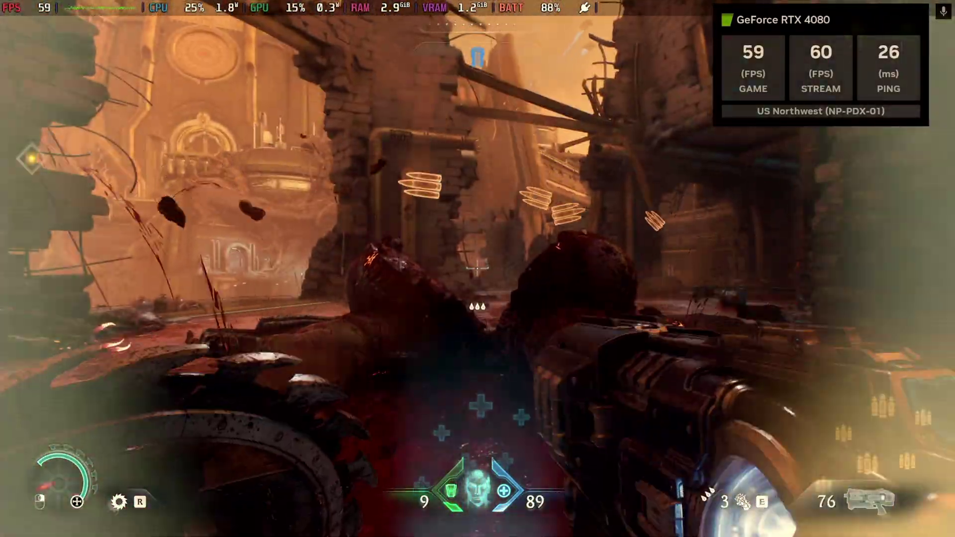
Leave the GeForce NOW game, back out to Steam Home, and bring up STEAM > Power.
left_click(918, 257)
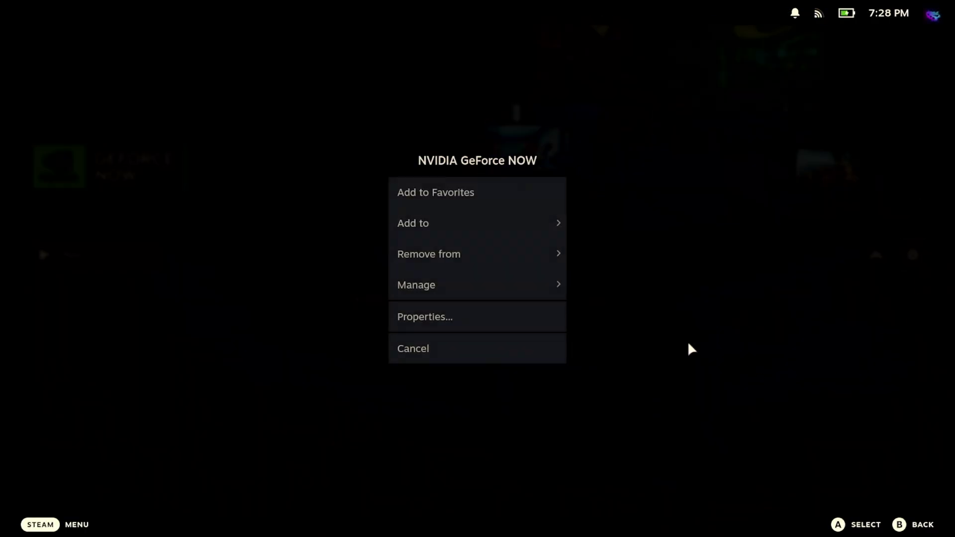
left_click(535, 290)
key("Escape")
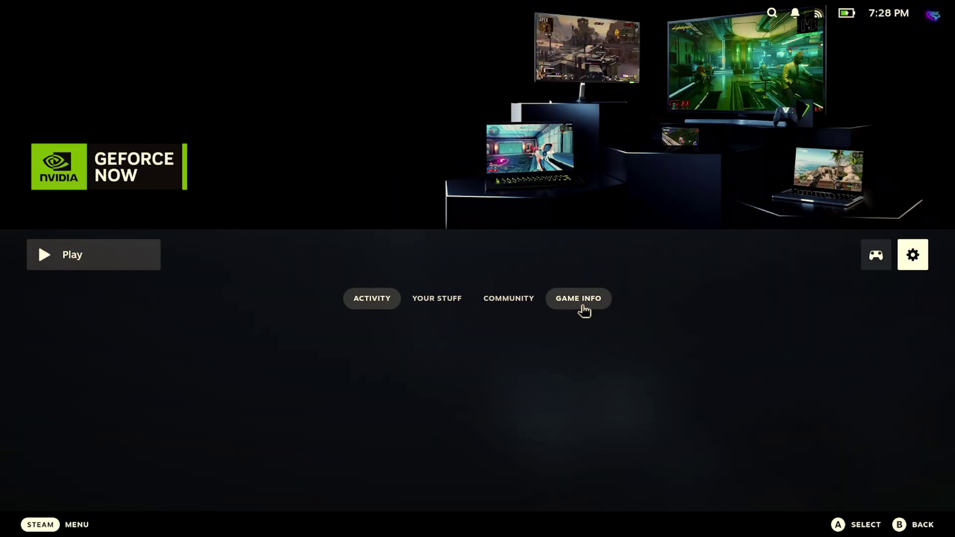
key("Escape")
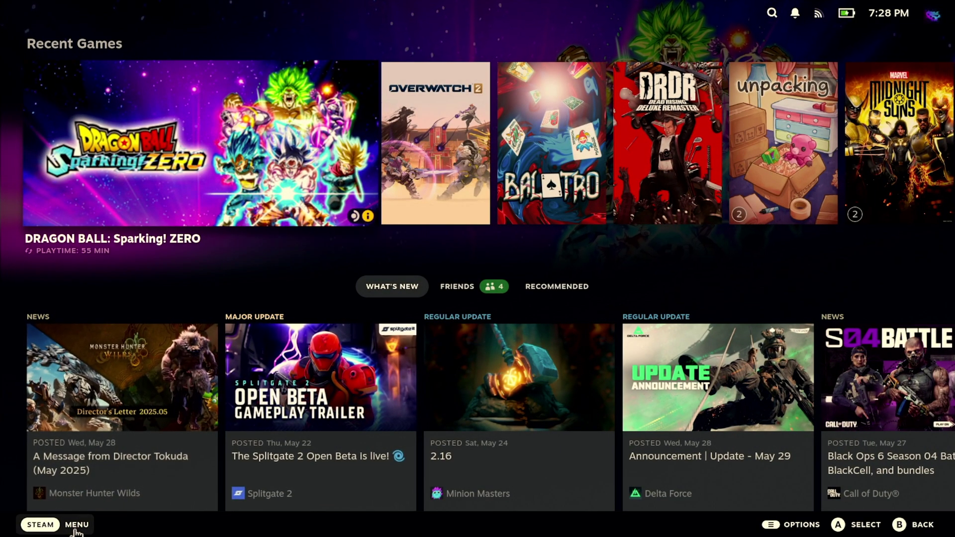
left_click(77, 526)
left_click(78, 378)
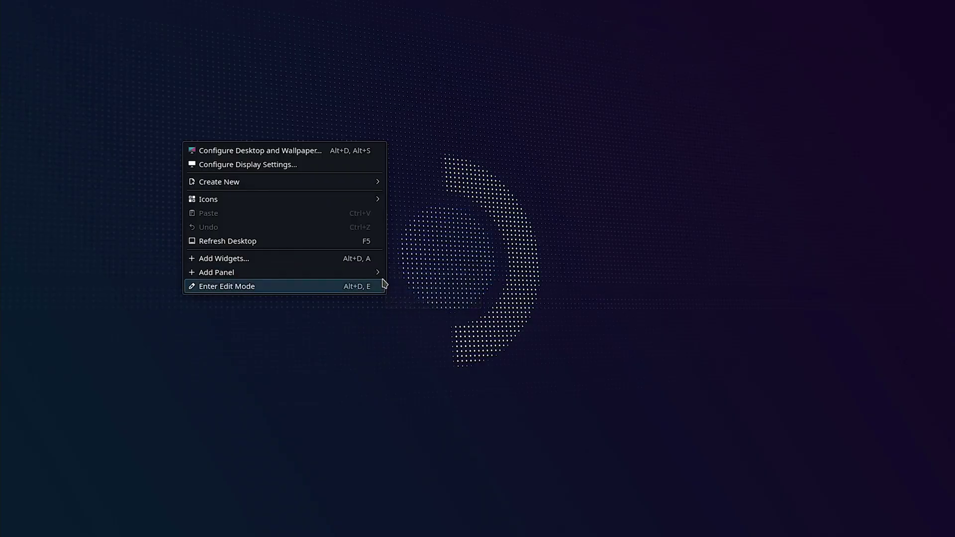
Dismiss the desktop's right-click menu by clicking an empty spot.
left_click(427, 288)
type("gfn.link/download")
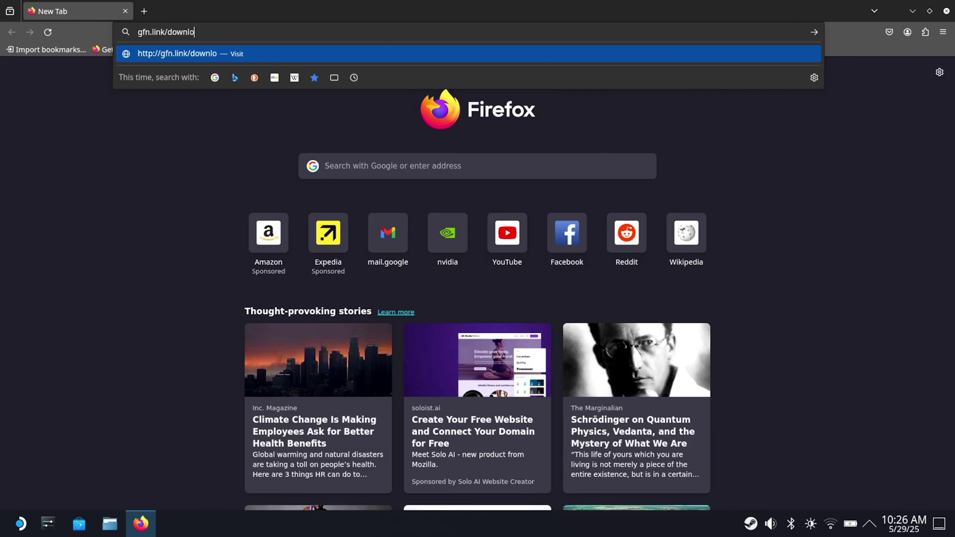
Load gfn.link/download, accept cookies, and save the Steam Deck installer GeForceNOWSetup.bin.
key("Return")
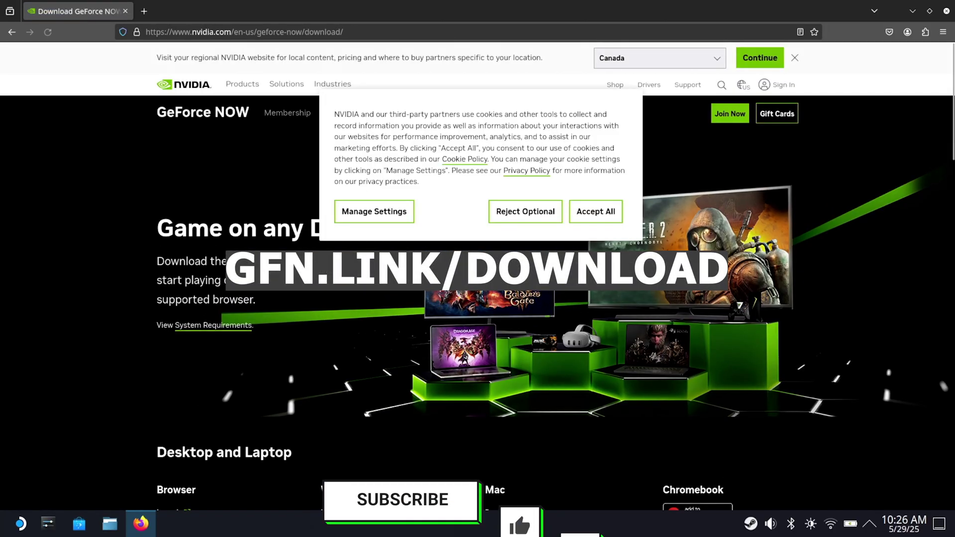
left_click(595, 211)
scroll(665, 290, "down", 8)
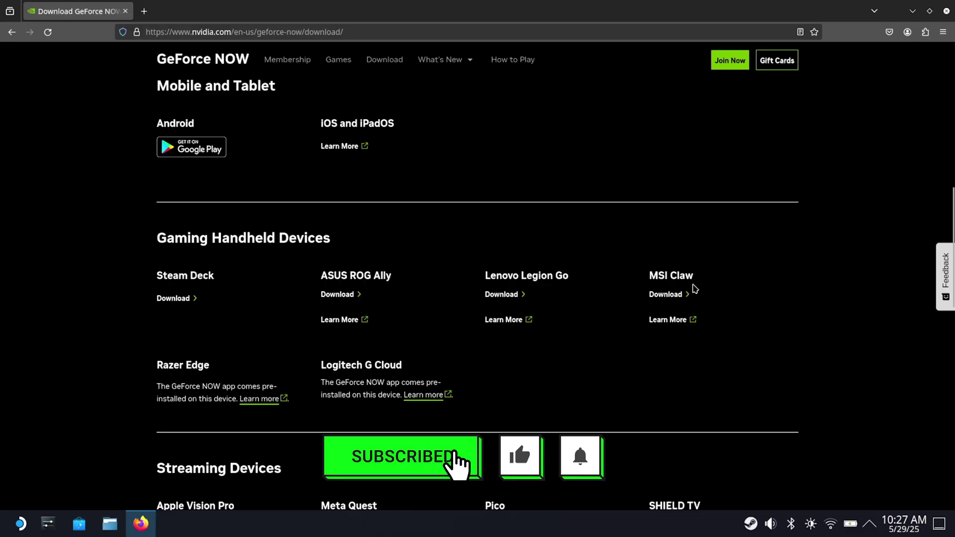
left_click(192, 254)
left_click(508, 329)
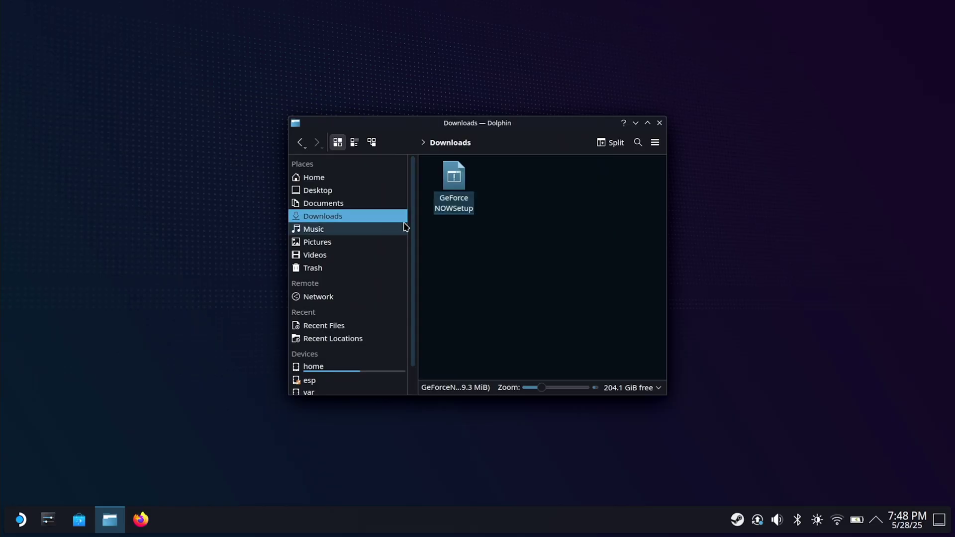
Run GeForceNOWSetup from Downloads, choosing Execute and then Continue past the warning.
double_click(464, 200)
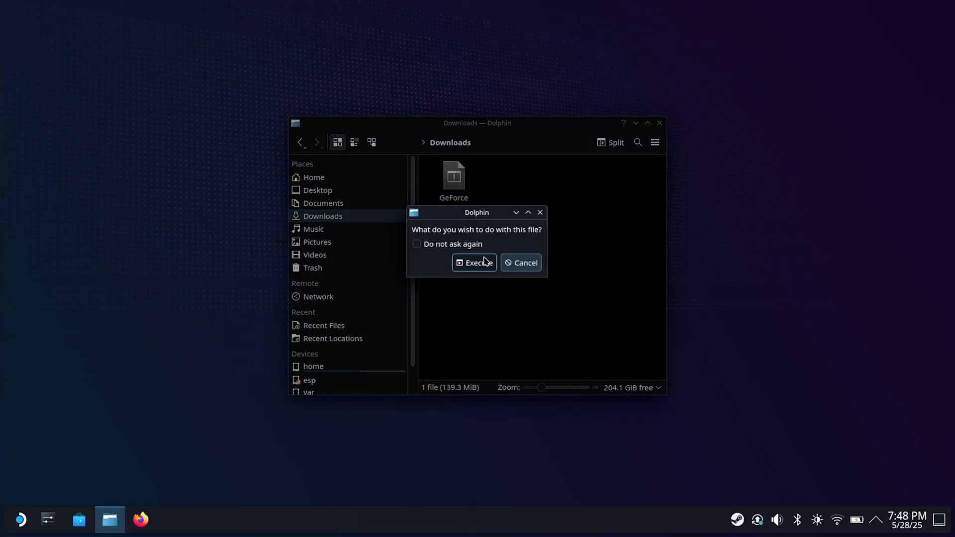
left_click(479, 264)
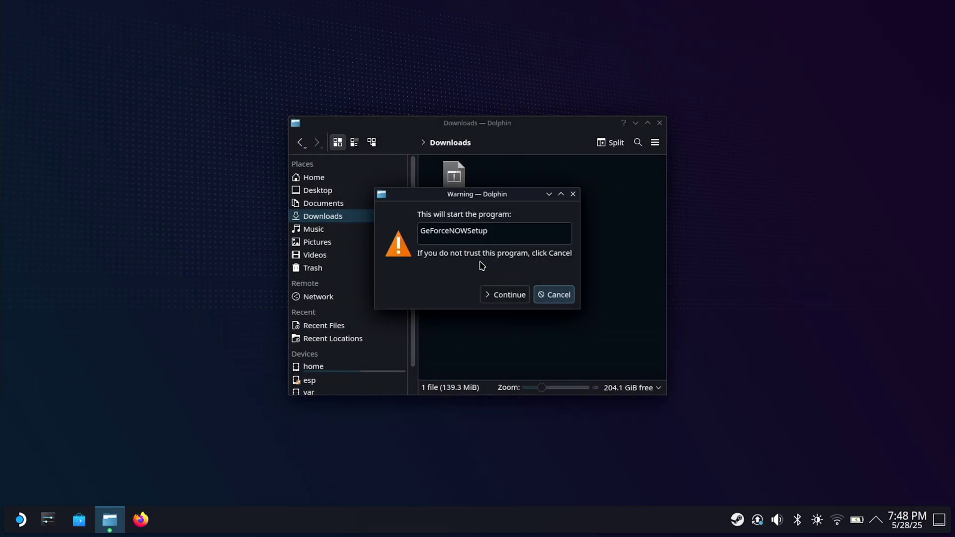
left_click(506, 297)
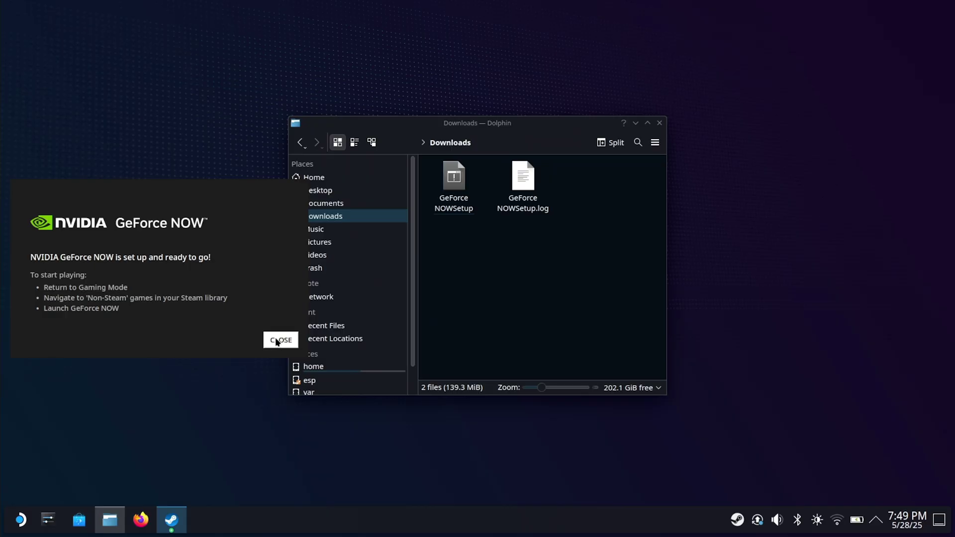
Return to Gaming Mode and open GeForce NOW from the Library's Non-Steam tab.
left_click(276, 341)
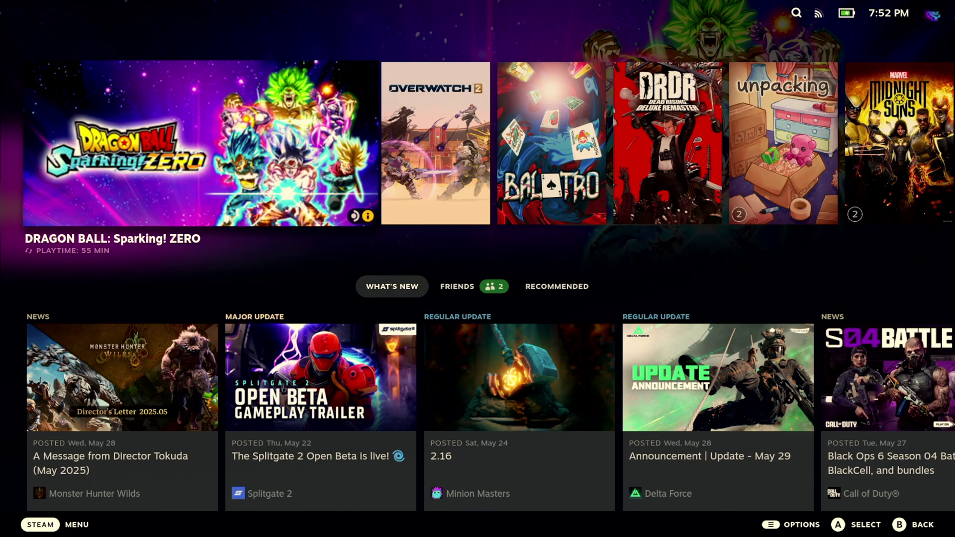
left_click(41, 524)
left_click(97, 196)
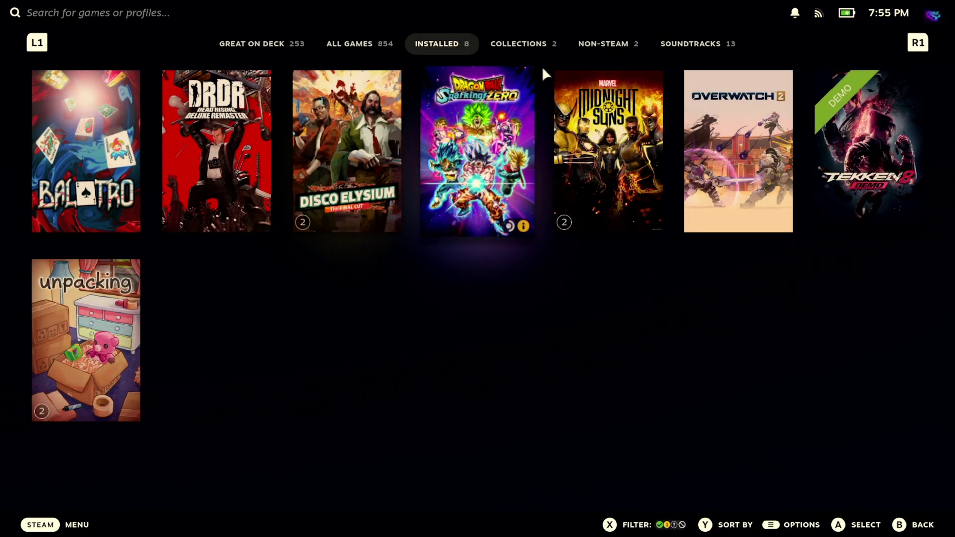
left_click(620, 48)
left_click(241, 153)
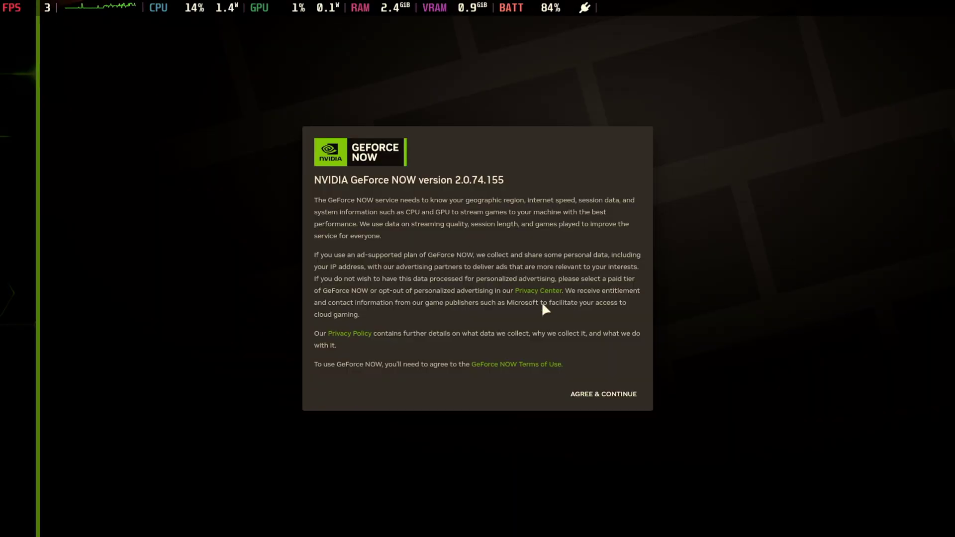
Accept the GeForce NOW terms and go to Settings > Gameplay.
left_click(604, 394)
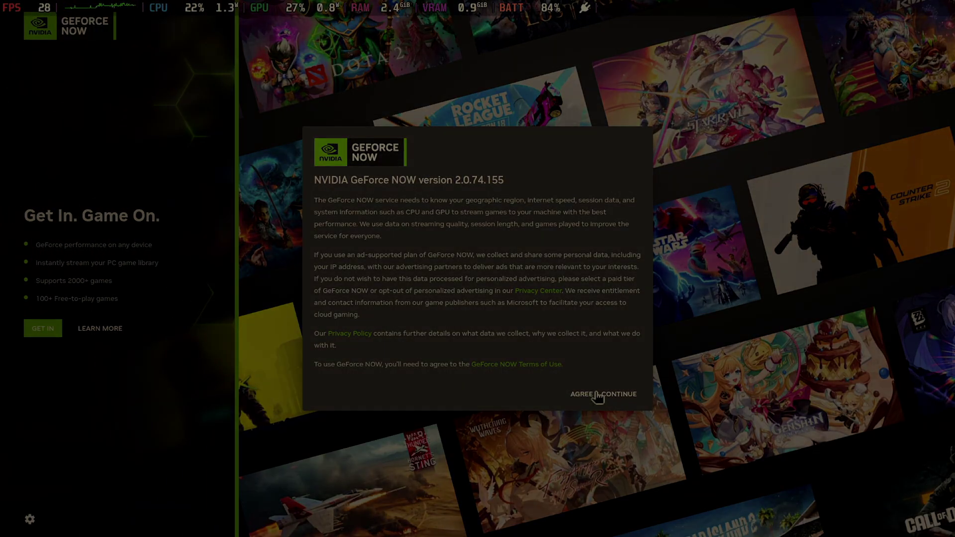
left_click(17, 16)
left_click(32, 65)
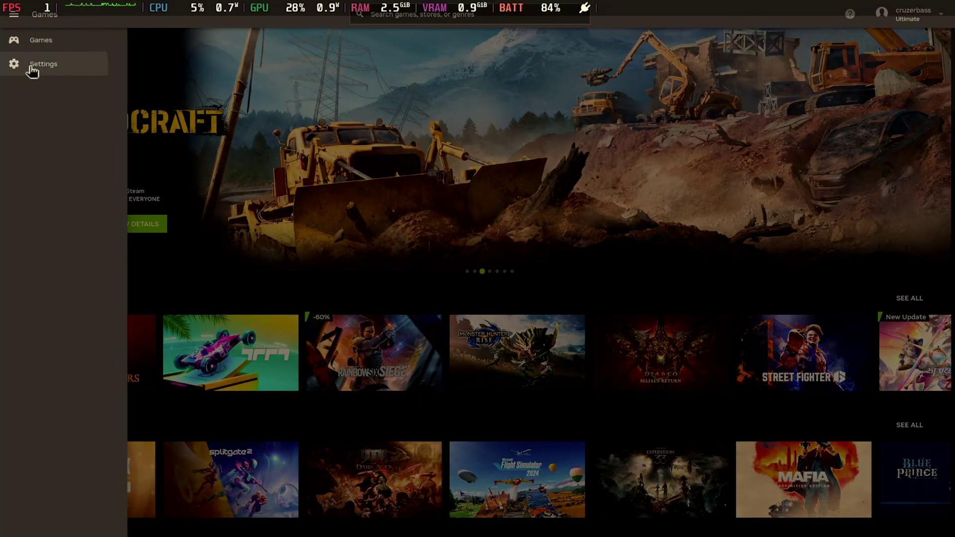
left_click(295, 108)
left_click(681, 179)
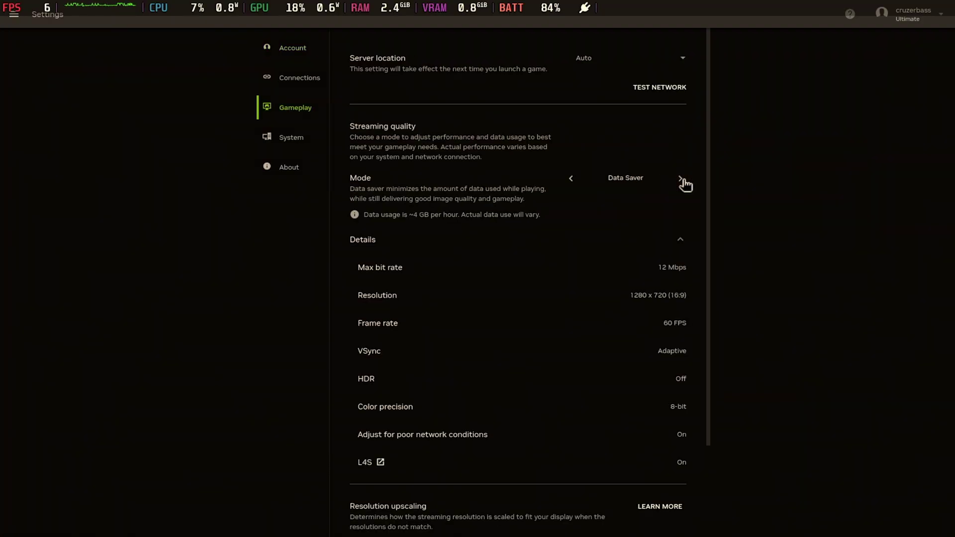
Set streaming to Custom mode, 3840x2160 resolution, and a custom 75 Mbps max bit rate.
left_click(682, 180)
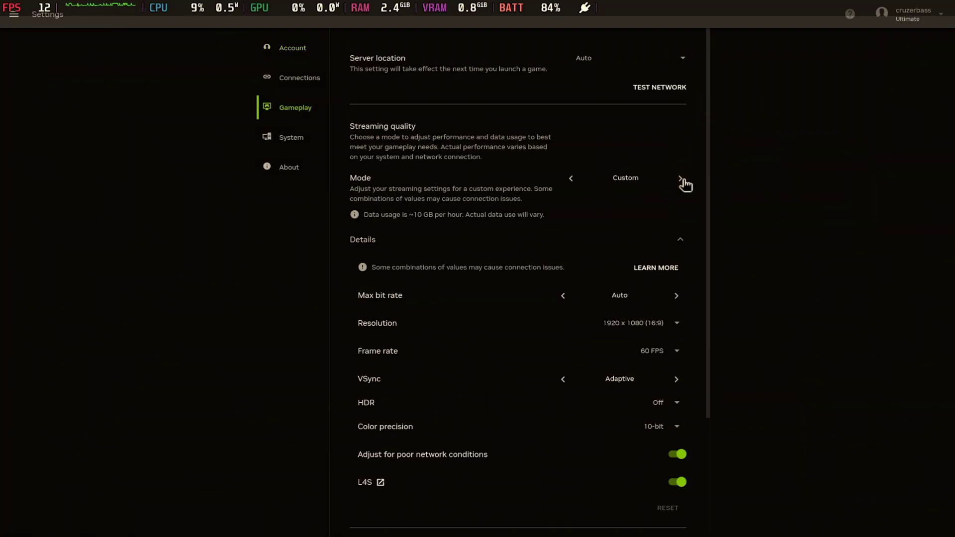
left_click(676, 323)
left_click(642, 381)
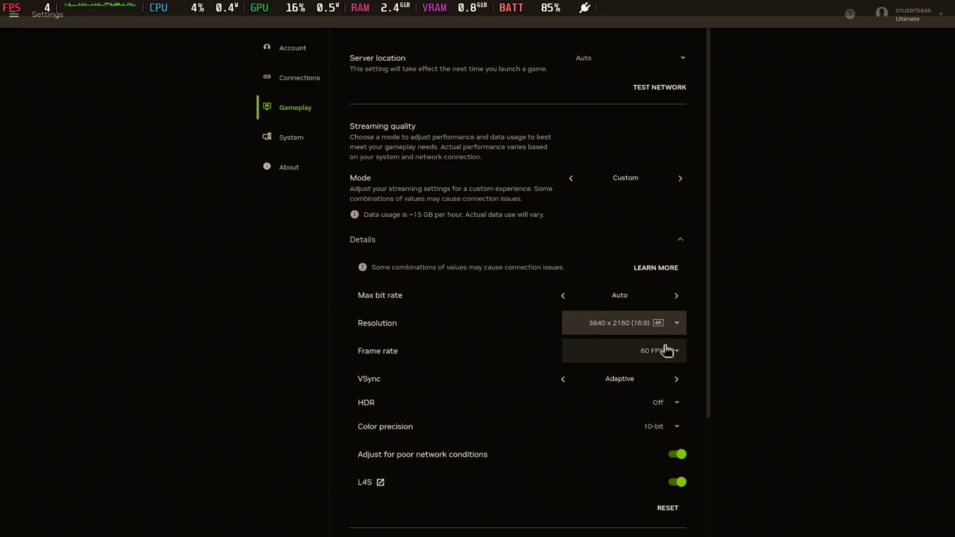
left_click(677, 297)
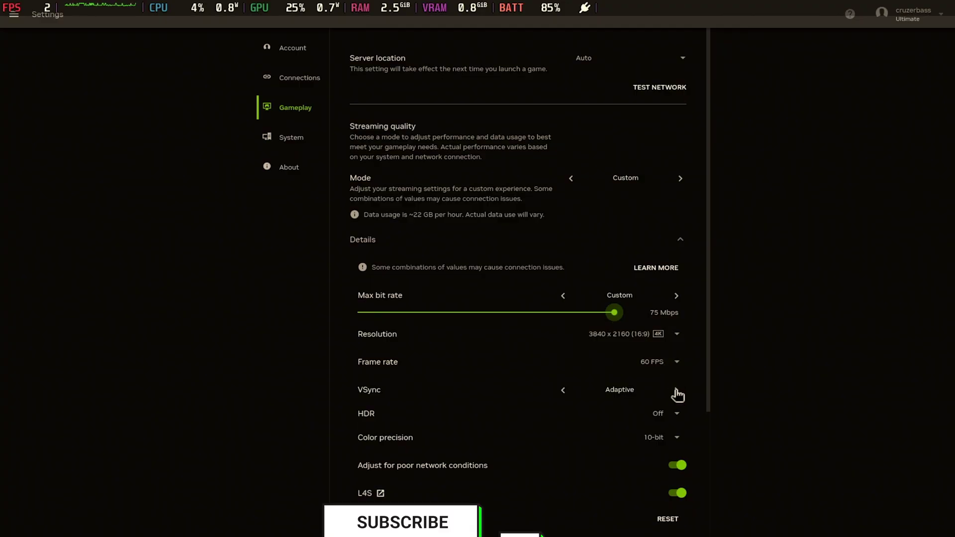
left_click(677, 418)
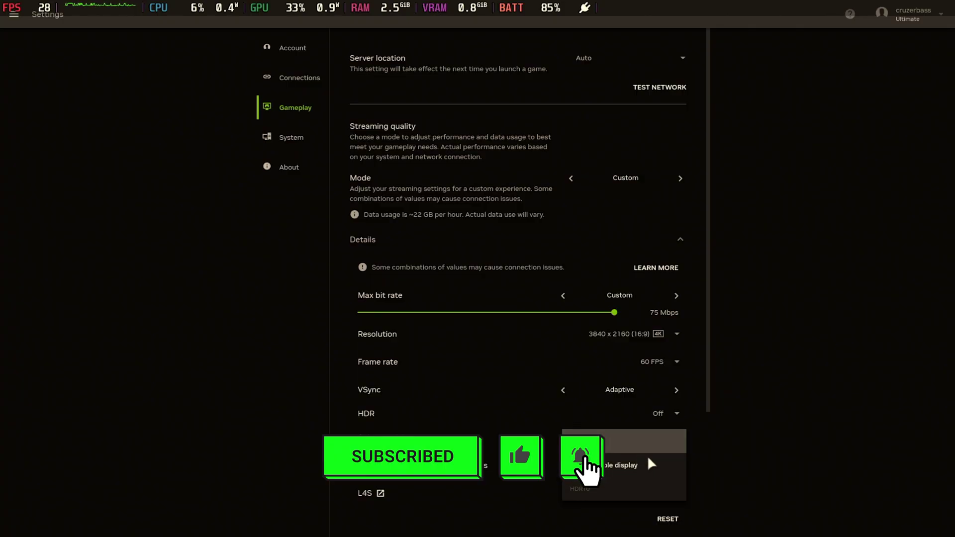
scroll(706, 415, "down", 1)
scroll(709, 426, "down", 2)
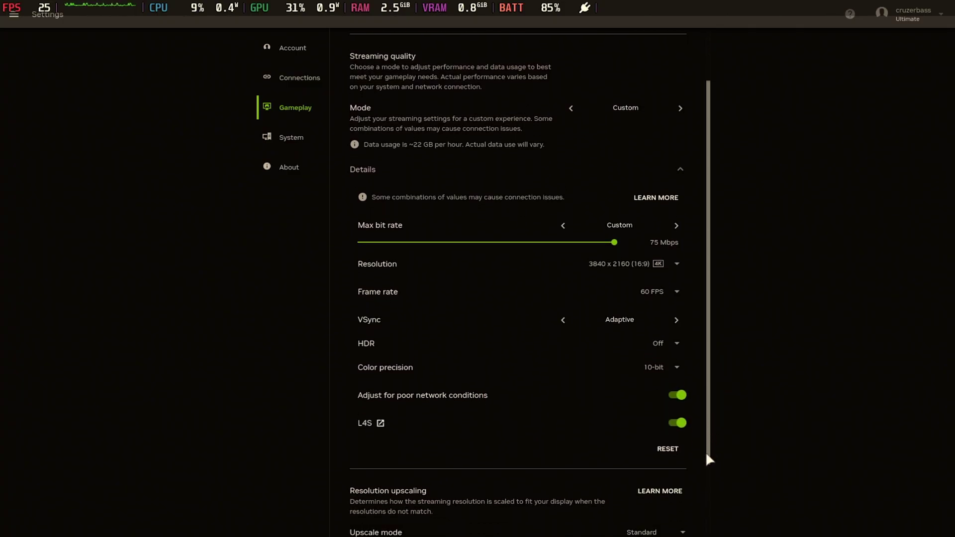